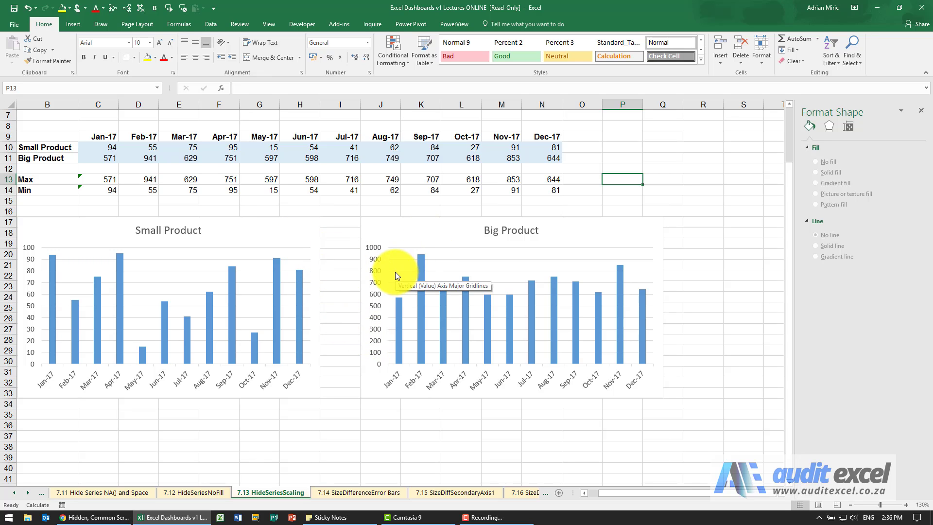
Look over the Small Product and Big Product charts, then select the Feb-17 Small Product value.
left_click(295, 226)
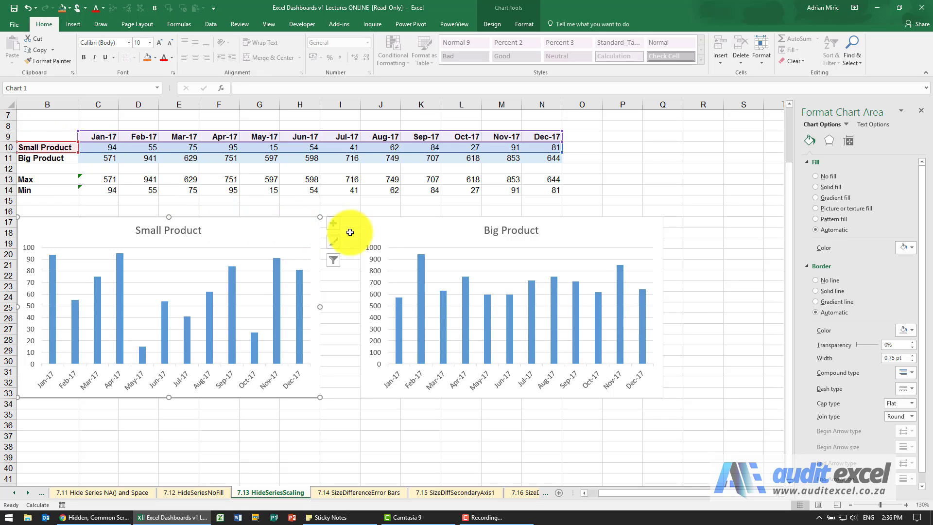
left_click(377, 229)
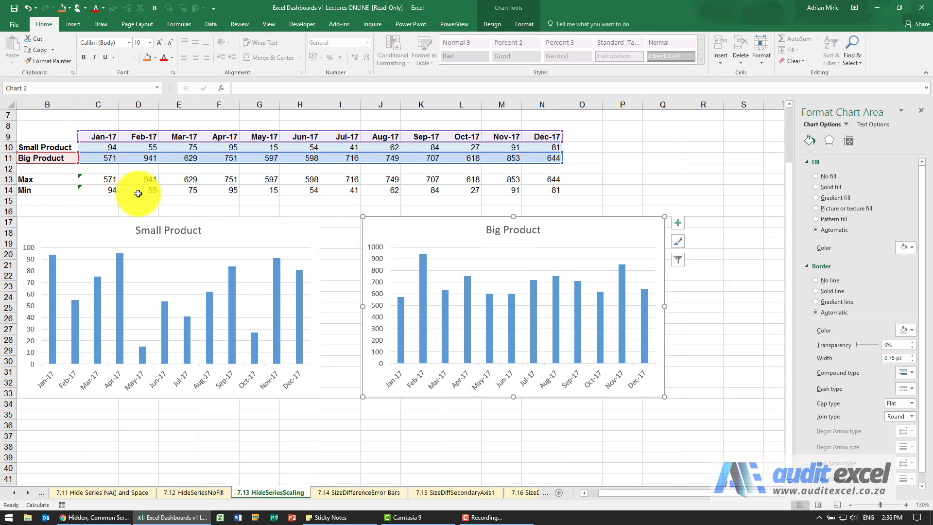
left_click(113, 146)
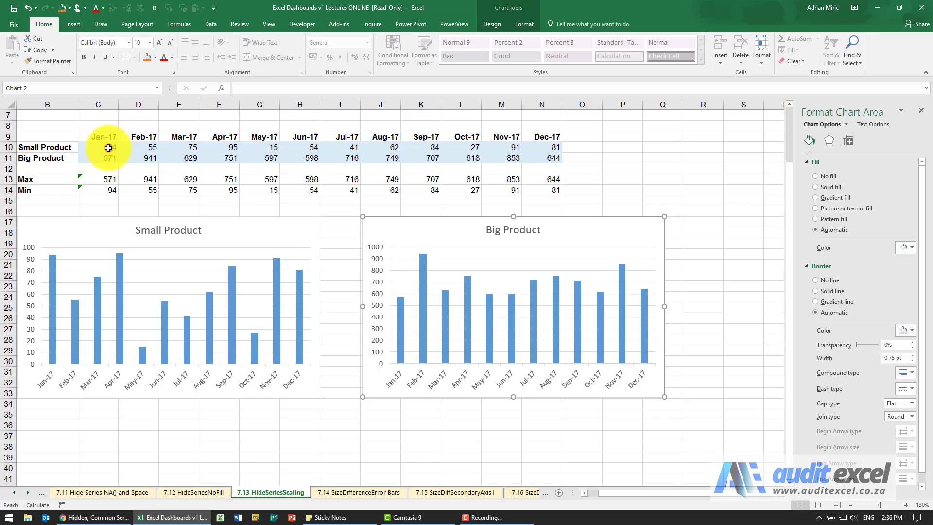
left_click(138, 147)
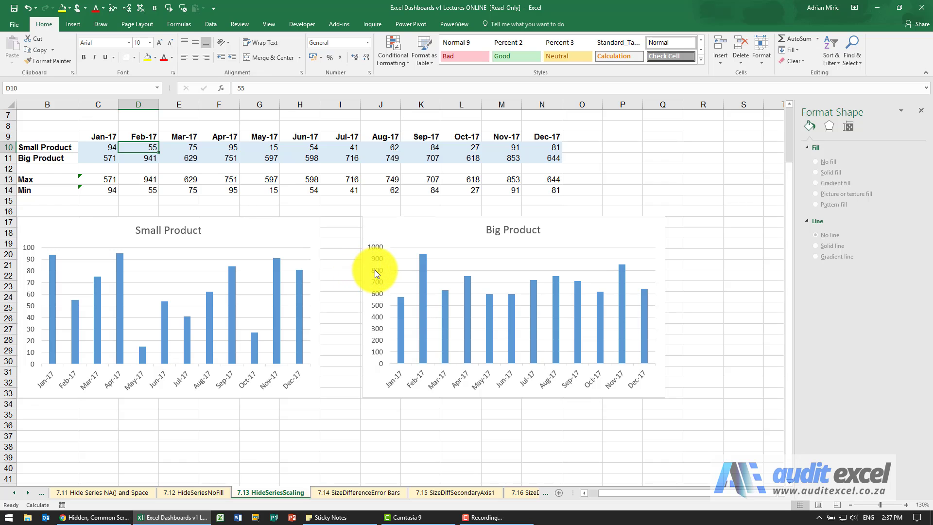
Try a 1000 maximum on the Small Product vertical axis, then reset it to automatic.
right_click(30, 268)
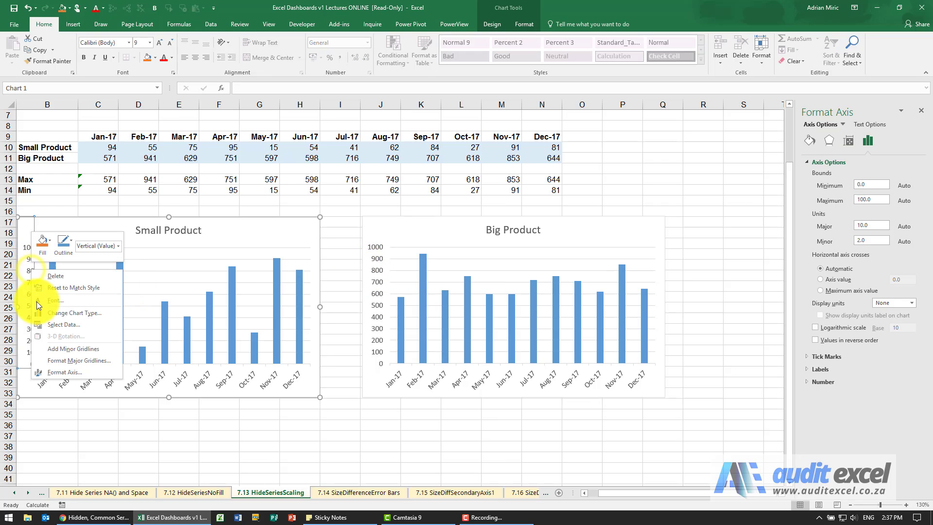
left_click(63, 378)
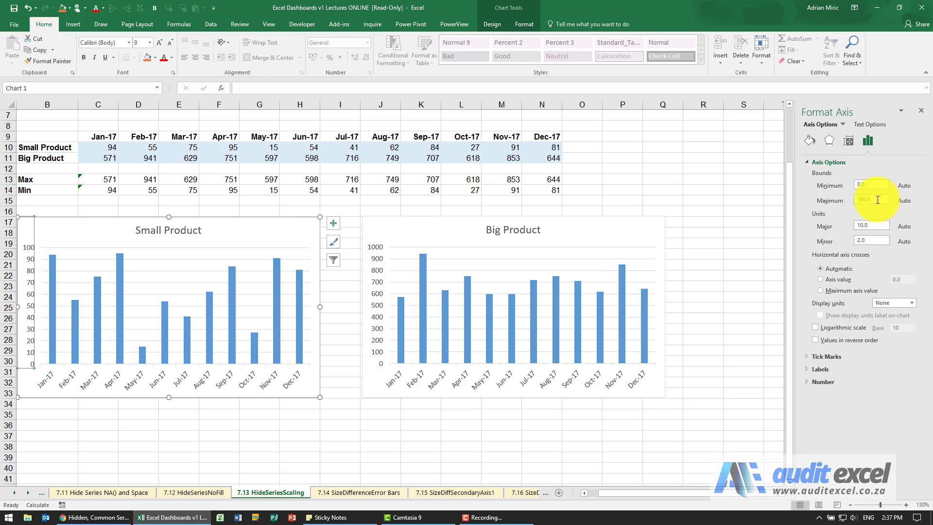
type("1000")
key("Return")
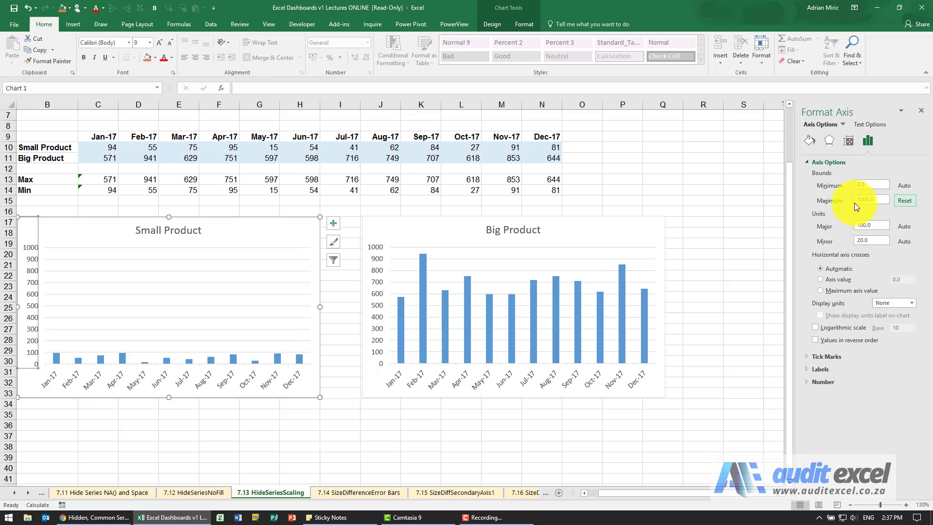
left_click(901, 204)
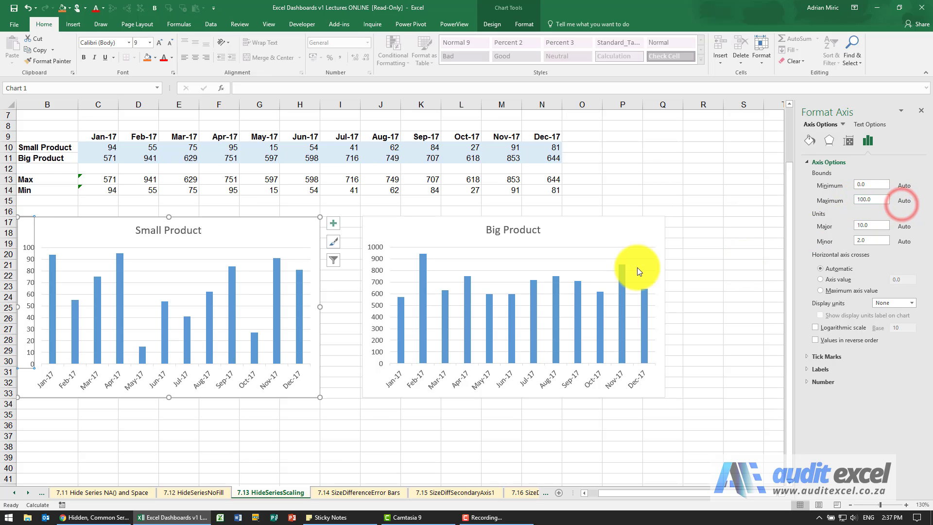
left_click(611, 192)
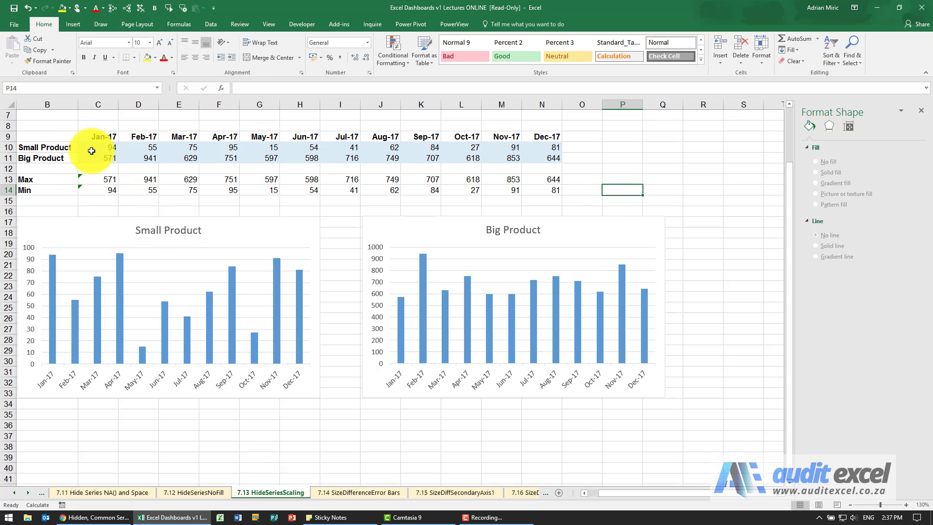
left_click(95, 178)
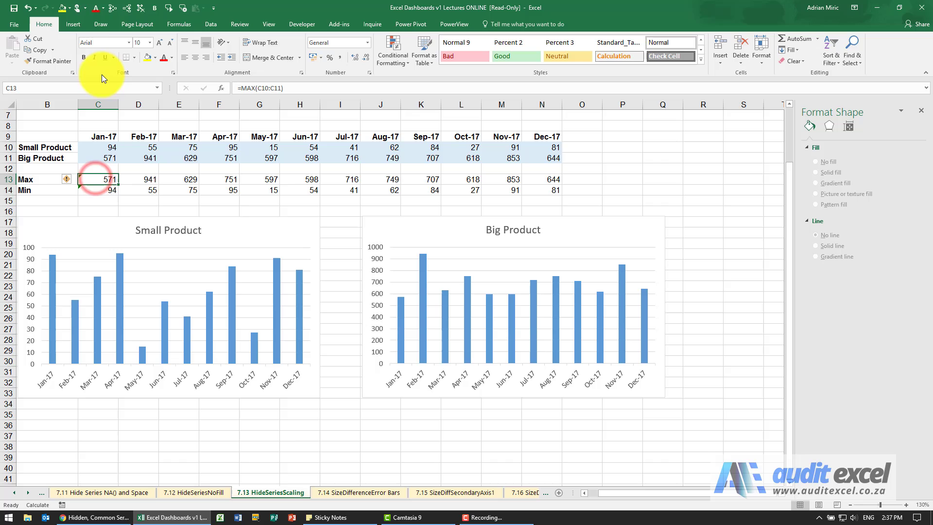
left_click(112, 13)
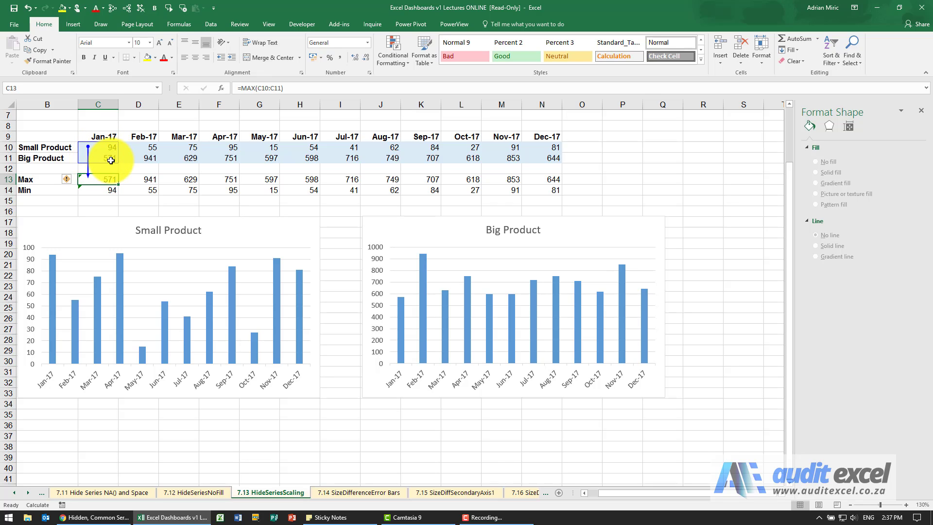
key("Right")
key("Right")
key("Right")
key("Right")
key("Right")
key("Right")
key("Right")
key("Right")
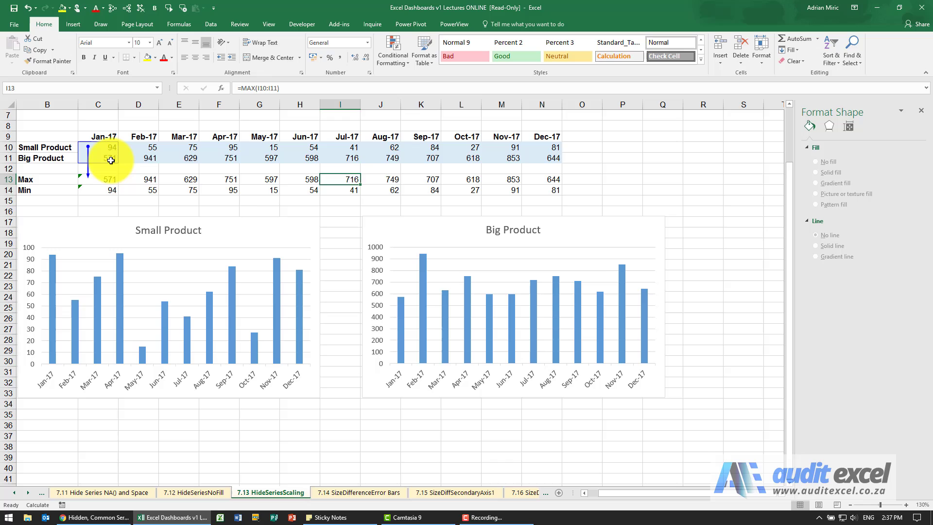
key("Left")
key("Left")
key("Left")
key("Left")
key("Left")
key("Left")
key("Left")
key("Left")
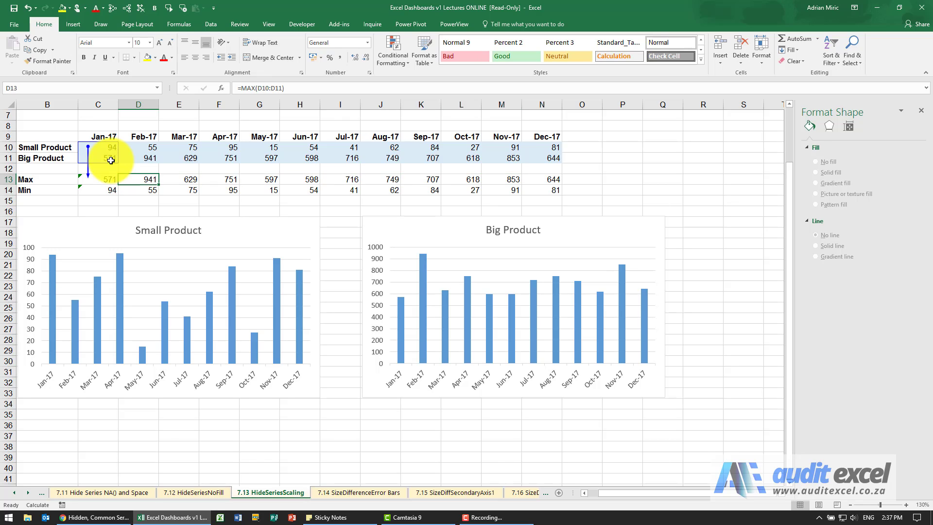
key("Down")
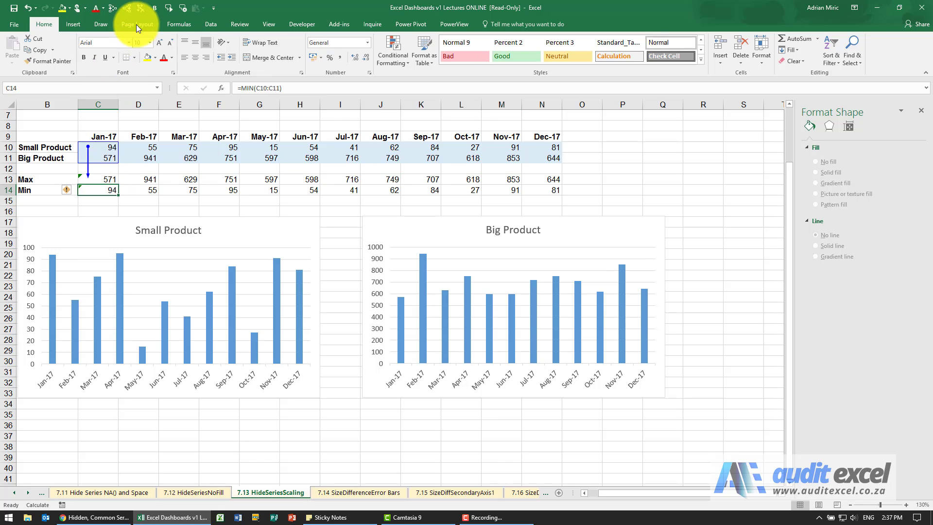
left_click(141, 11)
left_click(114, 8)
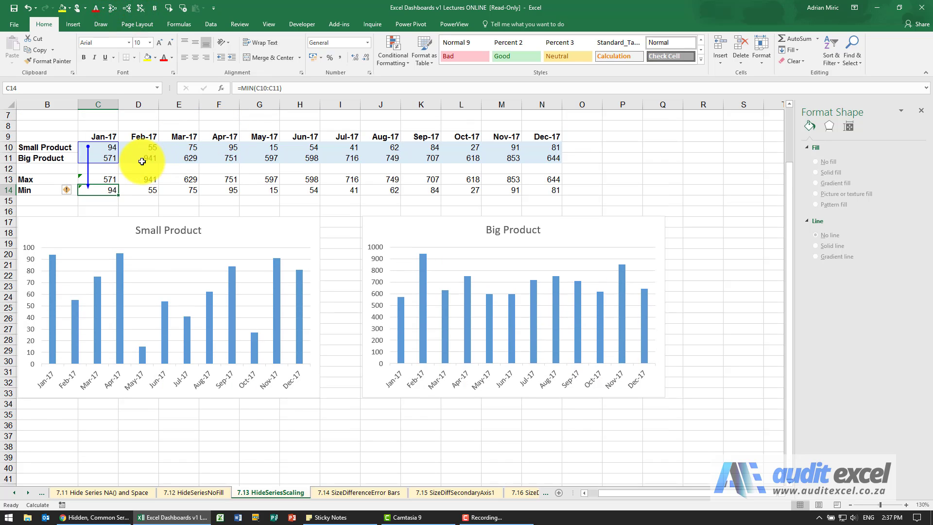
left_click(138, 10)
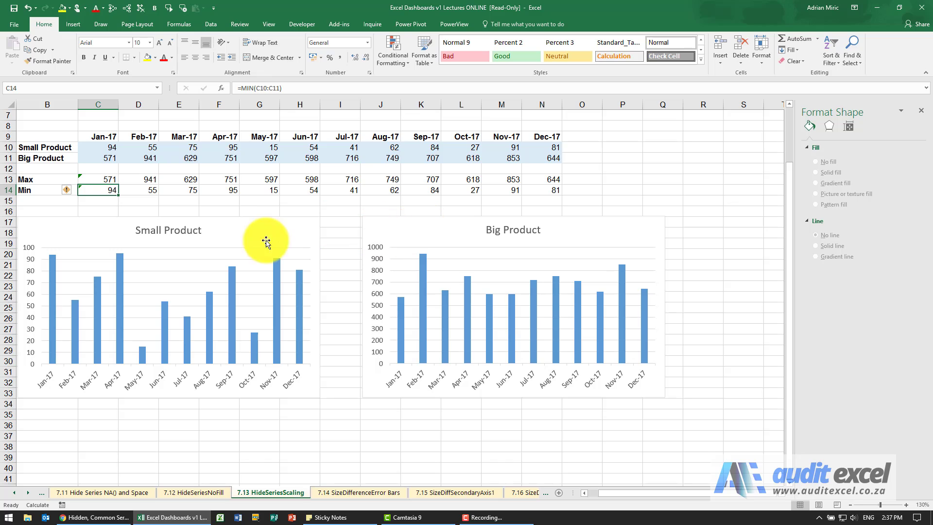
Copy the Max and Min rows 13–14 and paste them into both the Small and Big Product charts.
left_click(60, 180)
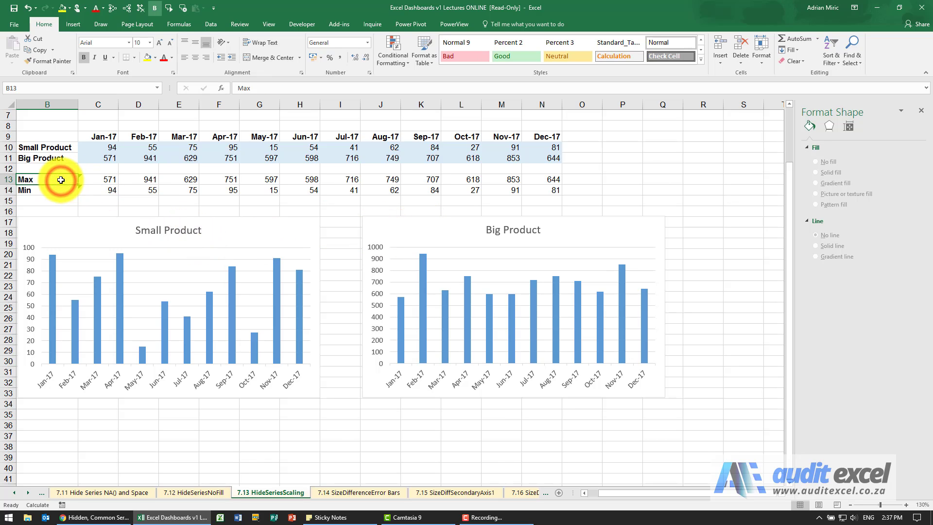
key("ctrl+shift+Right")
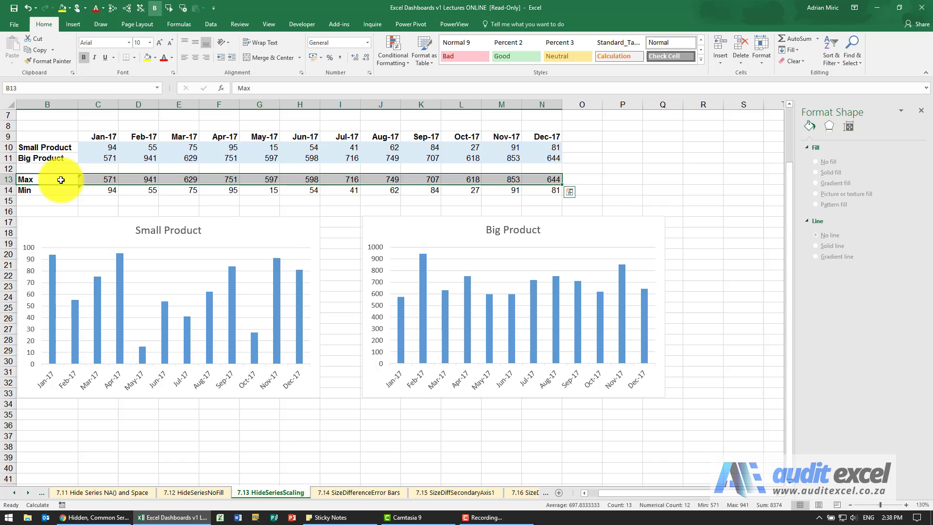
key("shift+Down")
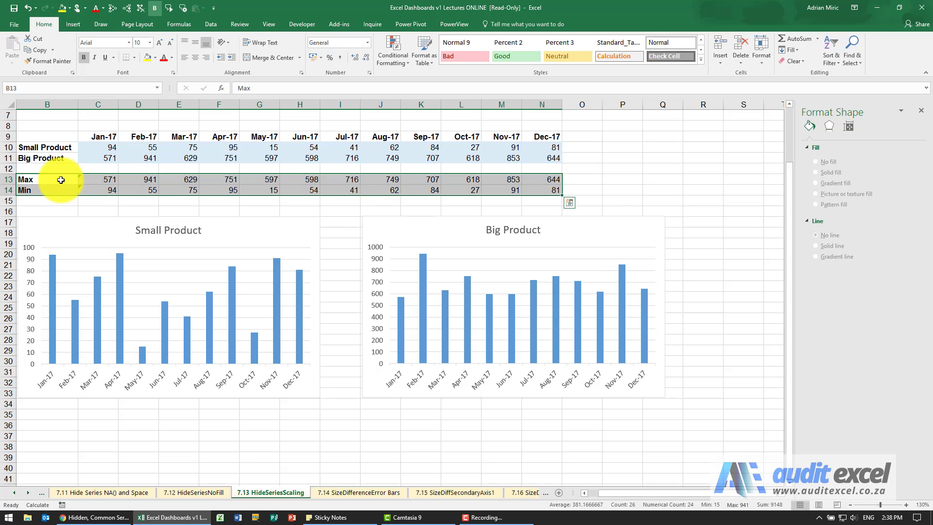
key("ctrl+c")
left_click(66, 225)
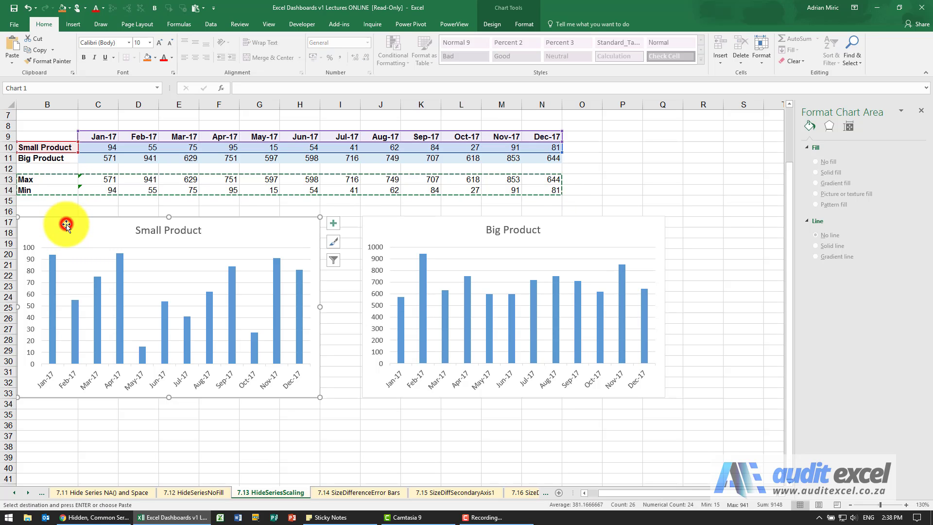
key("ctrl+v")
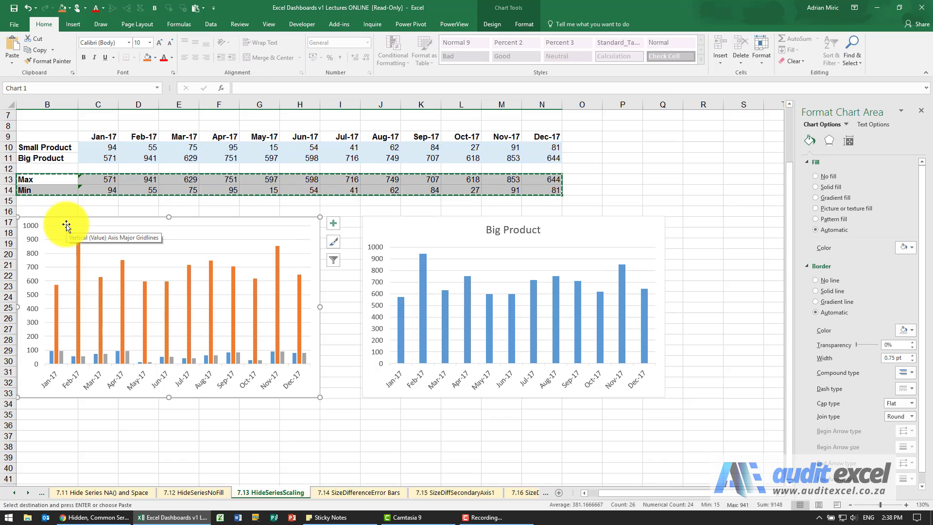
left_click(382, 225)
key("ctrl+v")
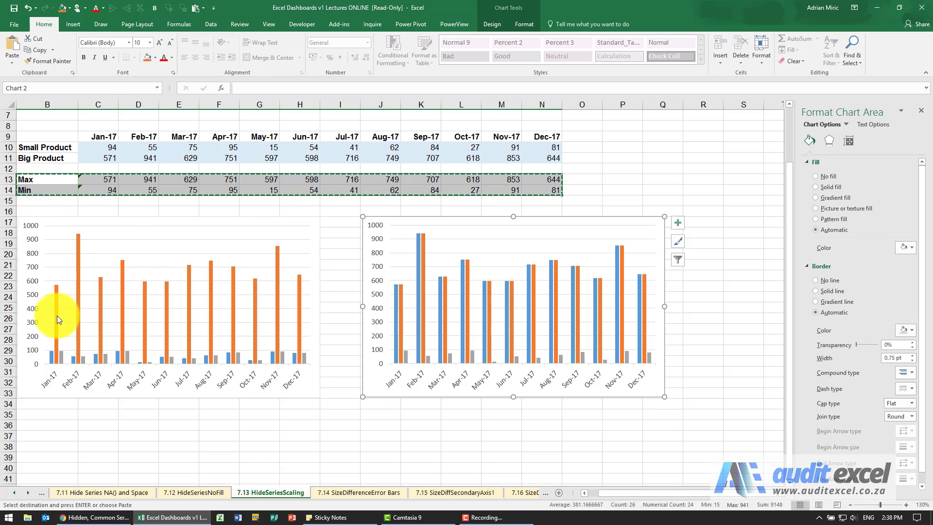
Set No fill on the Max and Min series in the Small Product chart.
mouse_move(58, 317)
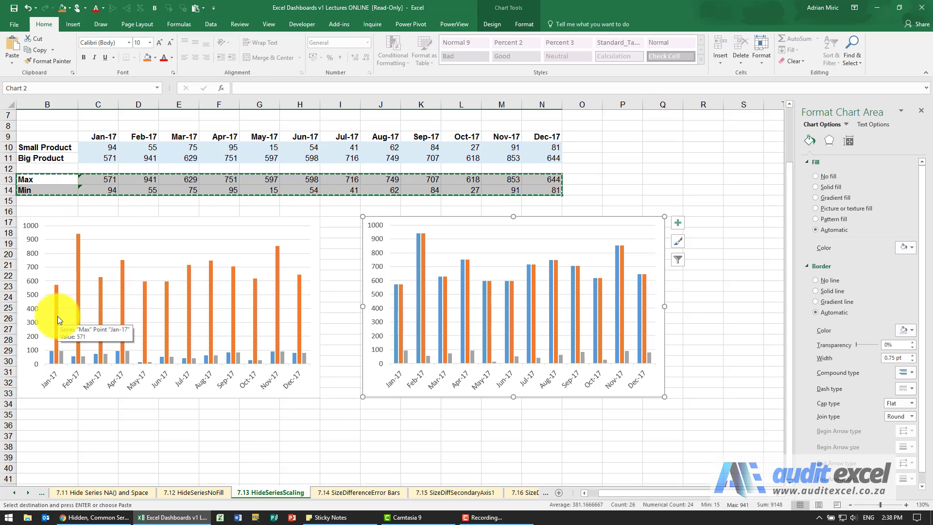
right_click(57, 310)
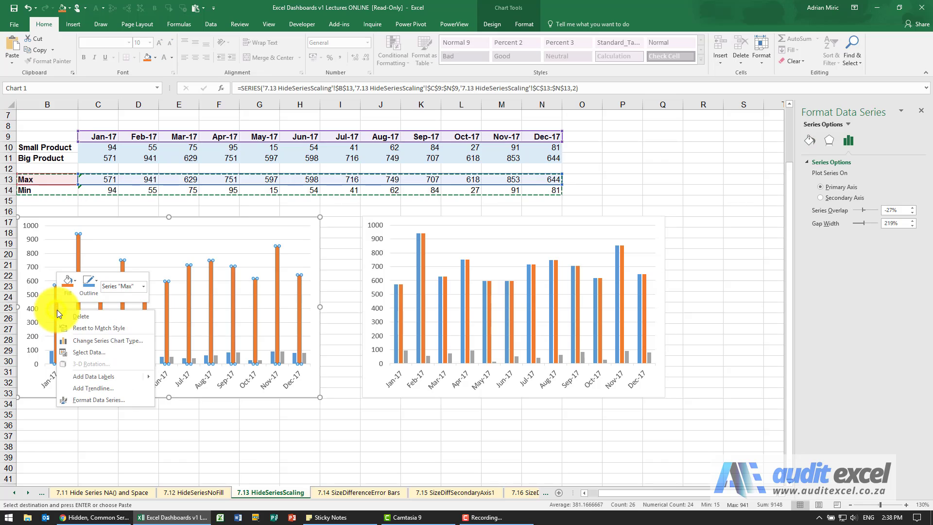
left_click(106, 399)
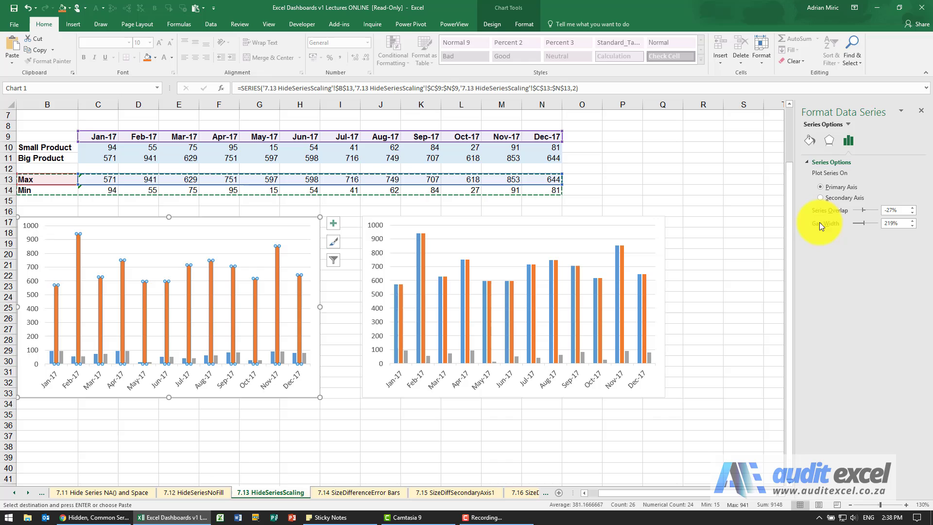
left_click(809, 142)
left_click(815, 176)
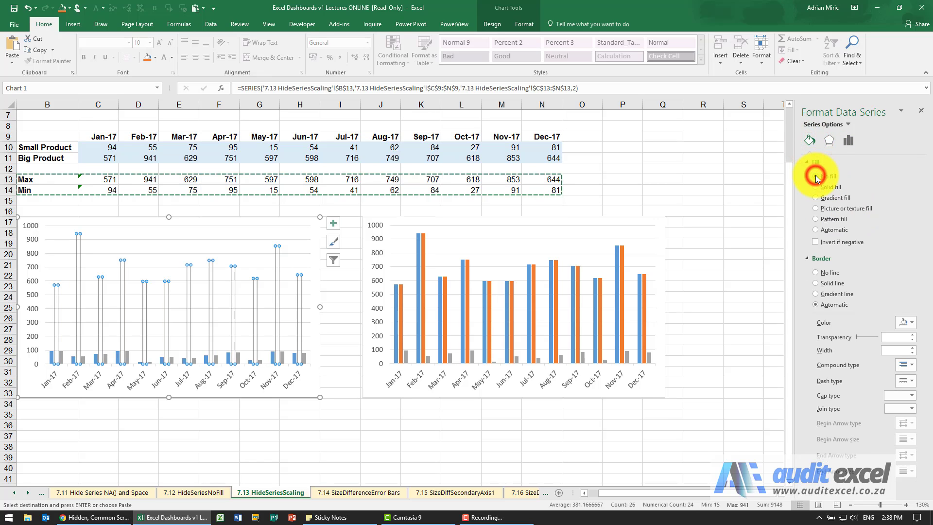
left_click(238, 357)
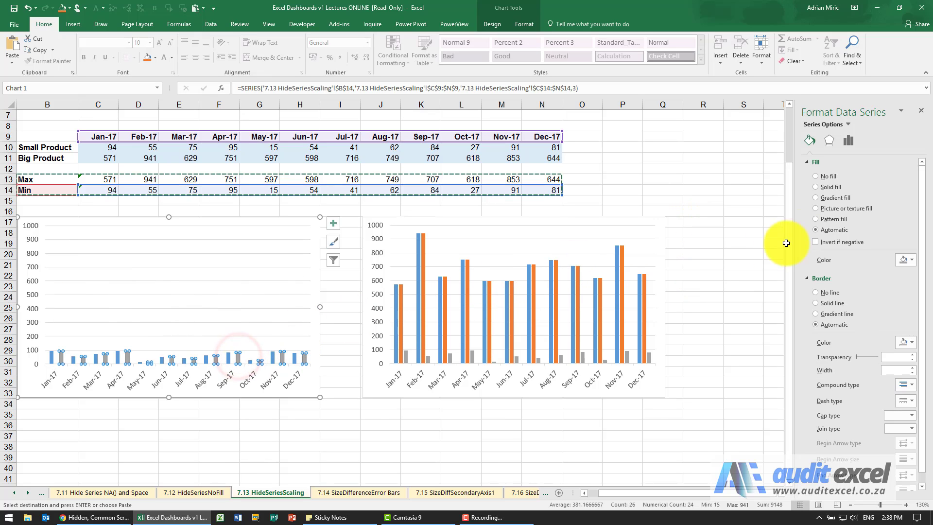
left_click(816, 176)
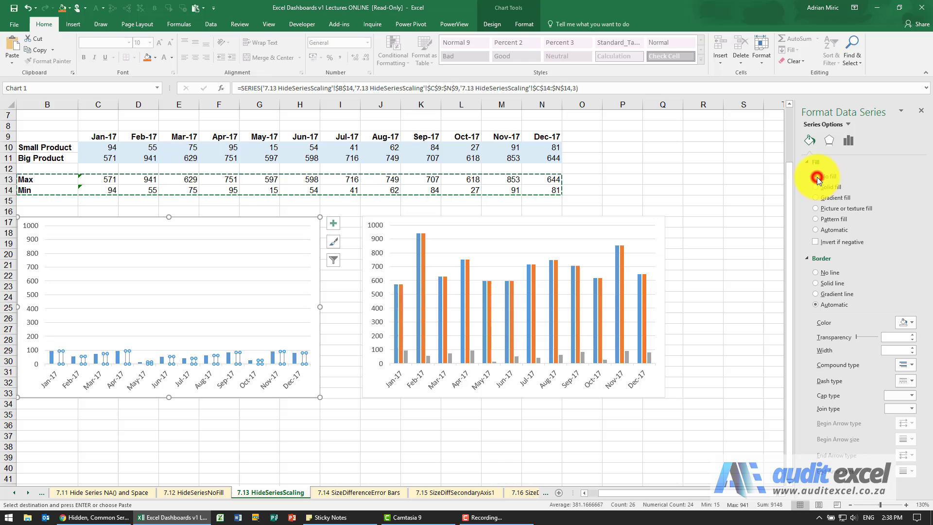
left_click(338, 323)
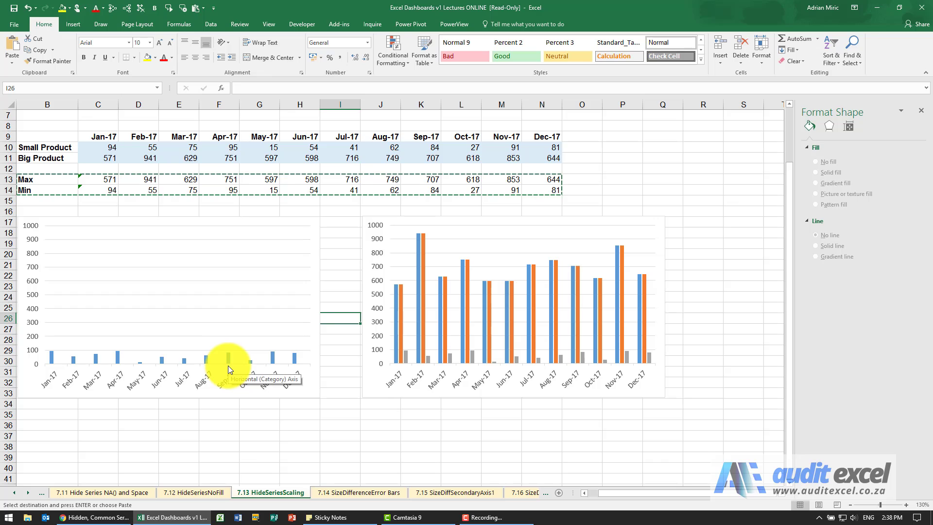
Set No fill on the Max and Min series in the Big Product chart.
left_click(400, 333)
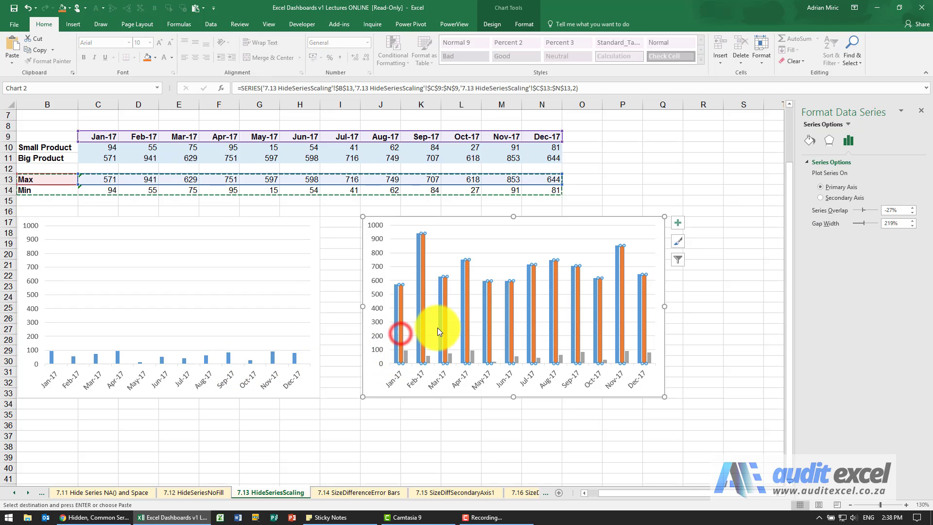
left_click(809, 141)
left_click(825, 176)
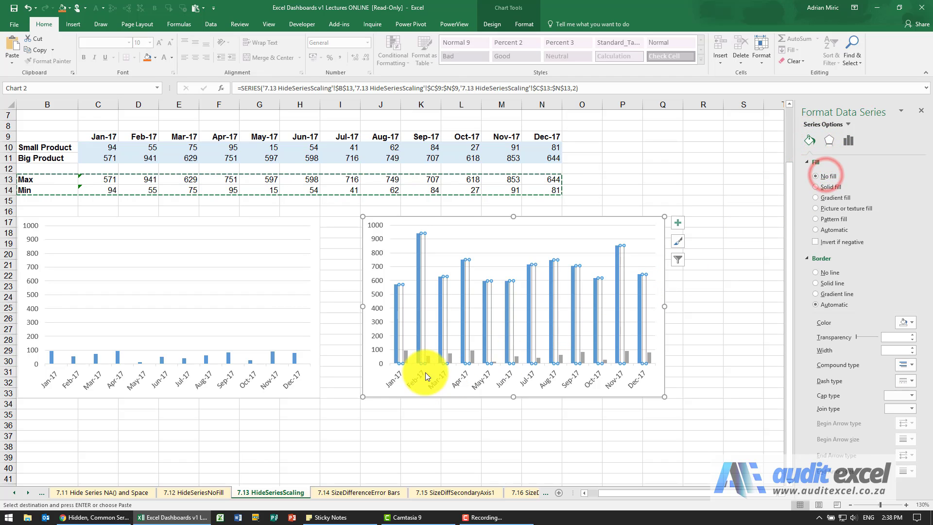
left_click(428, 360)
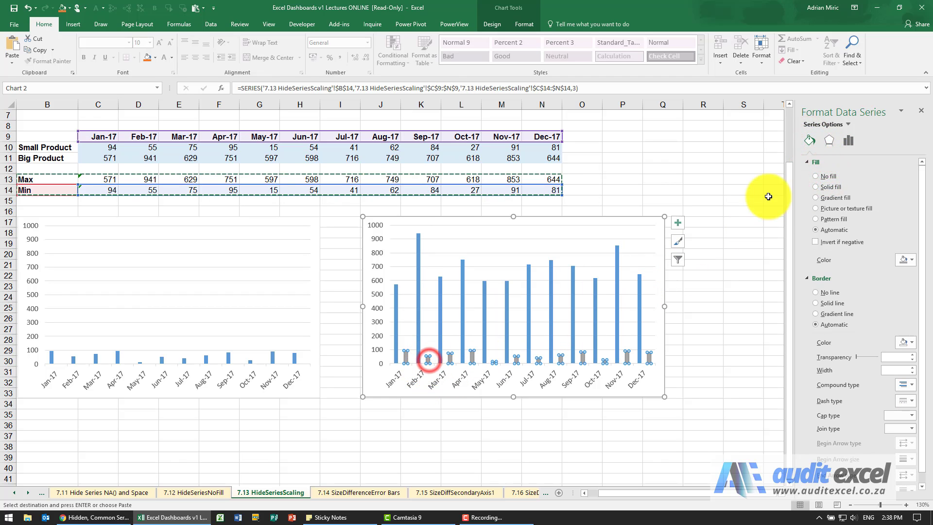
left_click(816, 177)
left_click(632, 207)
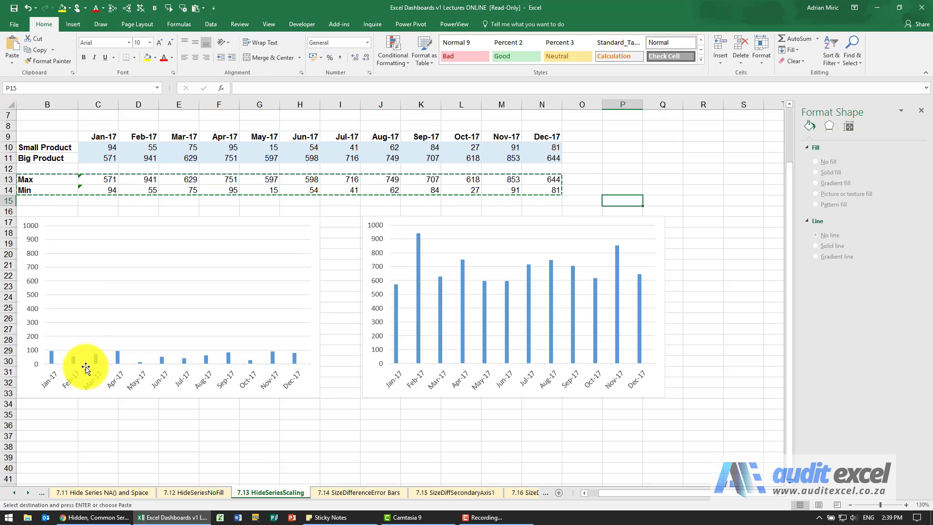
Set Series Overlap to 100% for the Small Product and Big Product series.
right_click(52, 357)
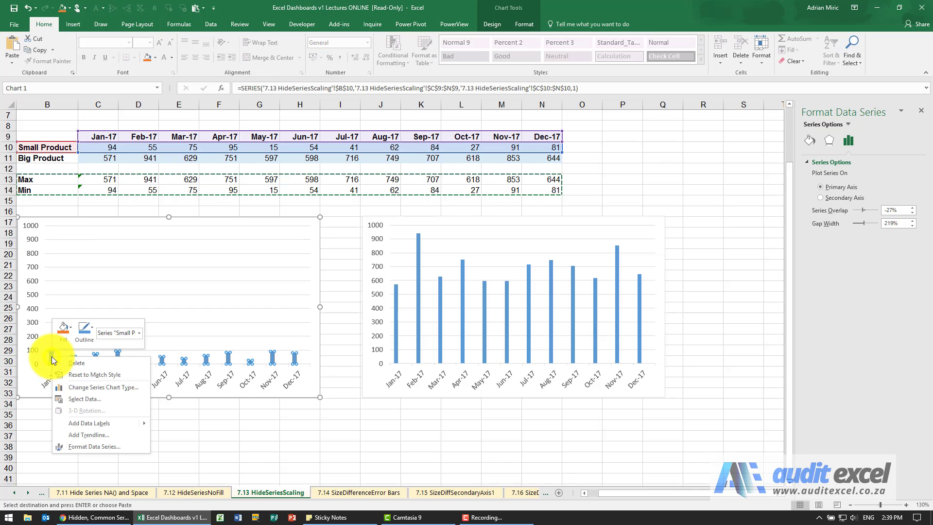
left_click(80, 445)
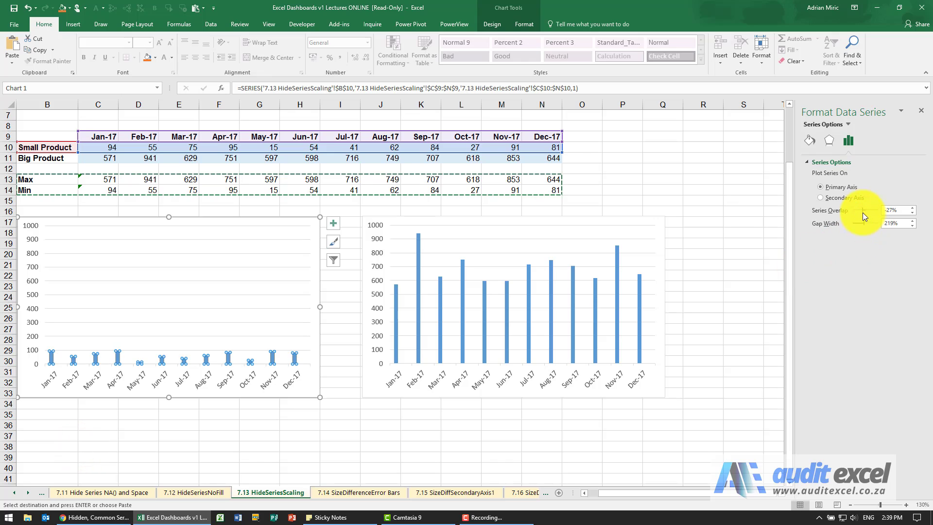
left_click_drag(861, 210, 881, 210)
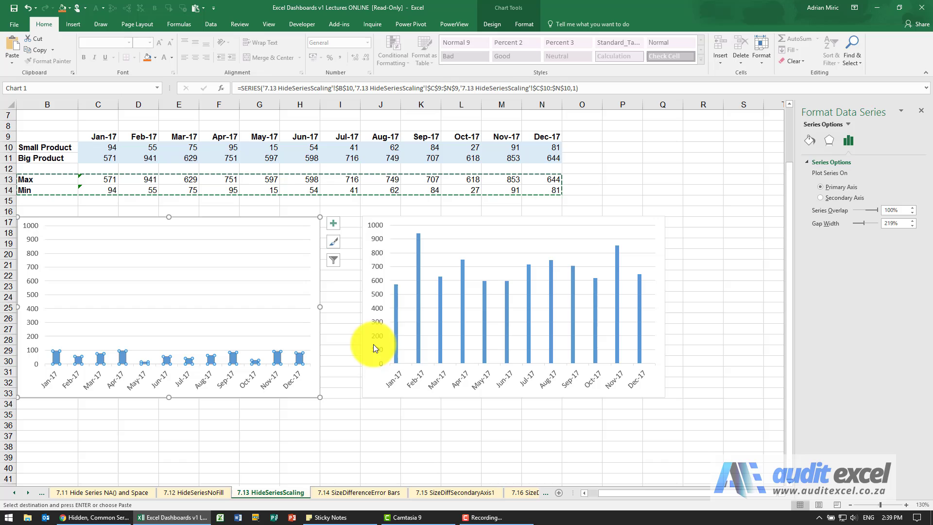
left_click(396, 320)
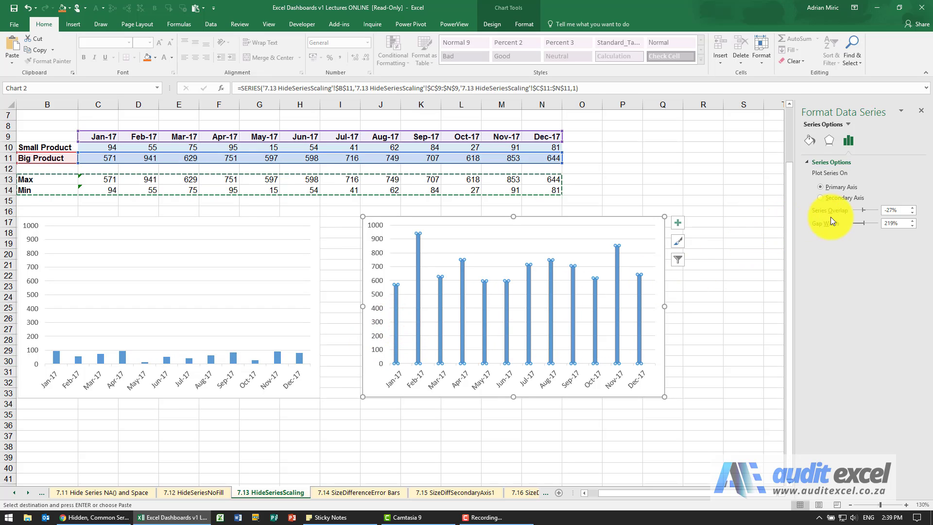
left_click_drag(877, 209, 880, 209)
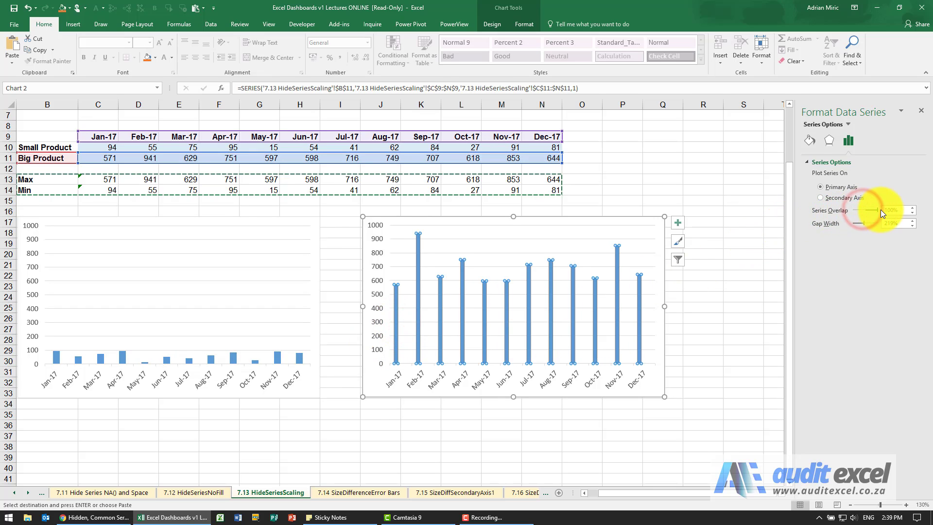
left_click(566, 181)
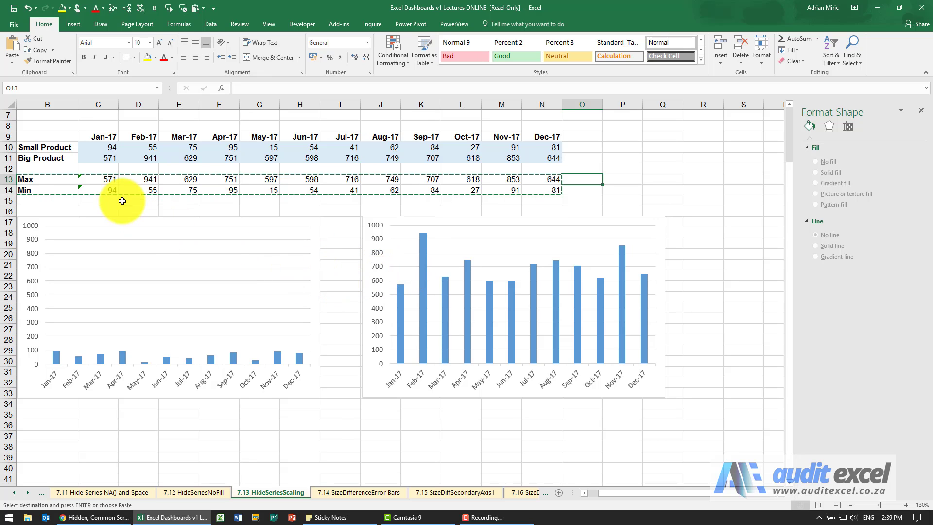
Enter 1716 as the Big Product Jul-17 value in cell I11.
left_click(358, 158)
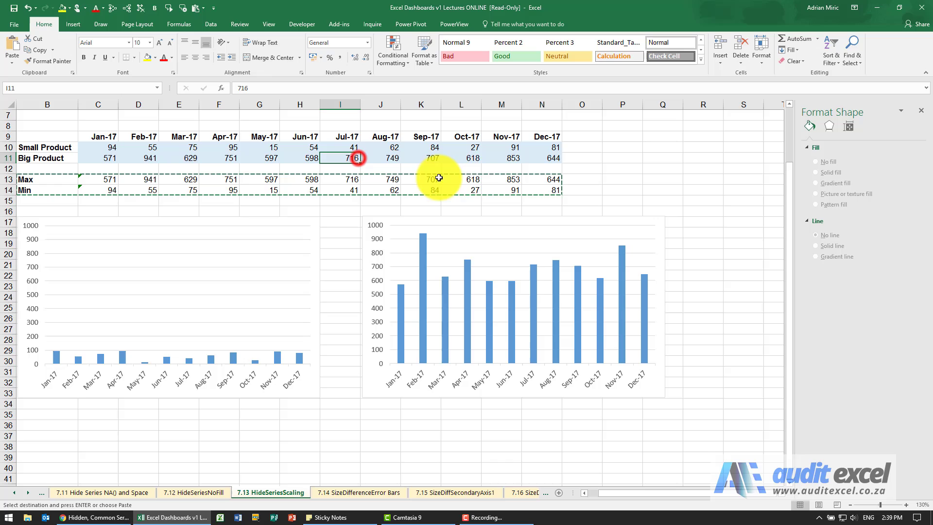
type("1")
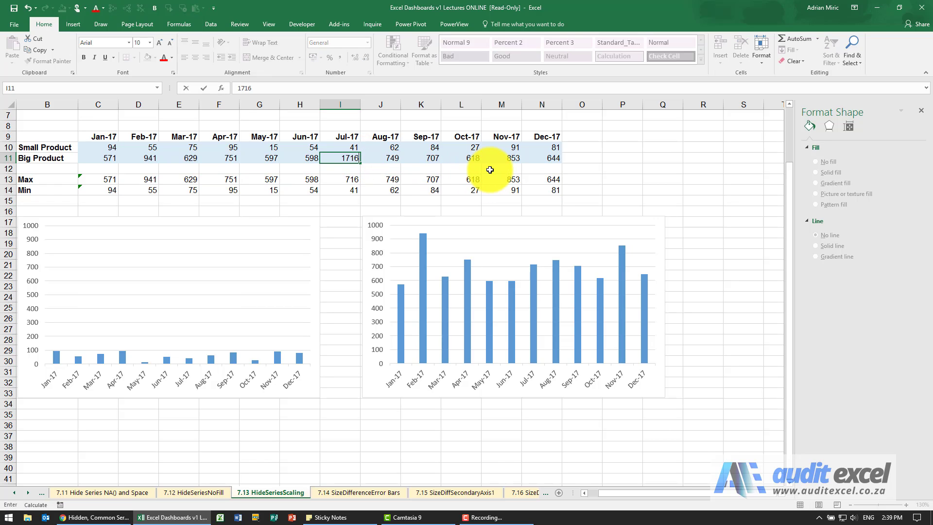
type("716")
key("Return")
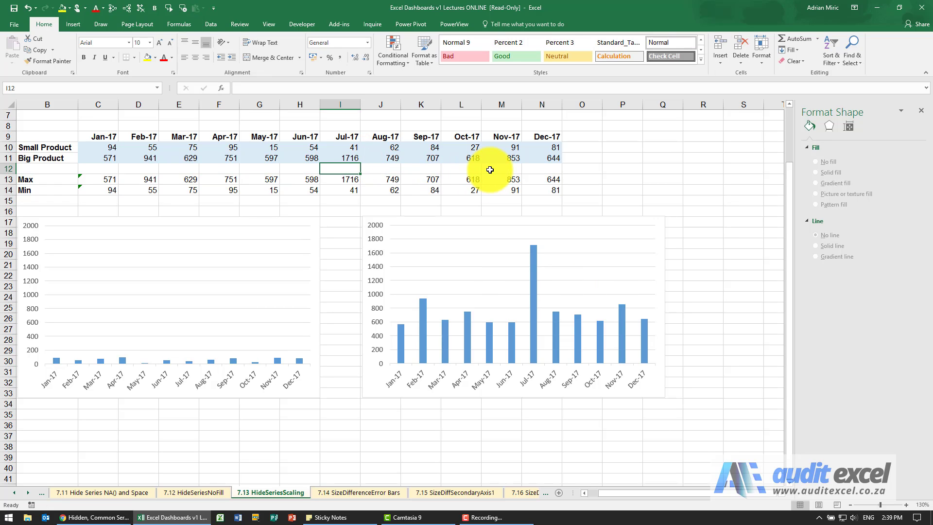